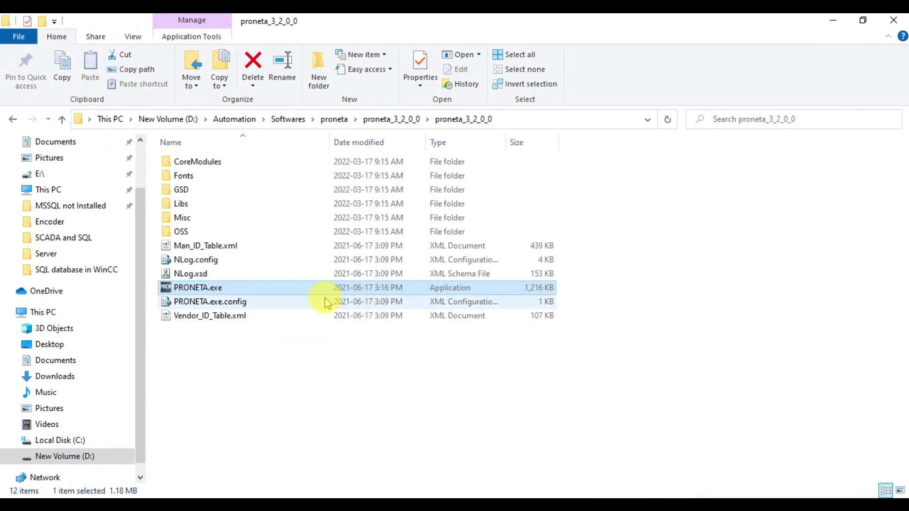
Launch PRONETA.exe from File Explorer to reach the PRONETA Basic Home page
{"action": "double_click", "coordinate": [246, 288]}
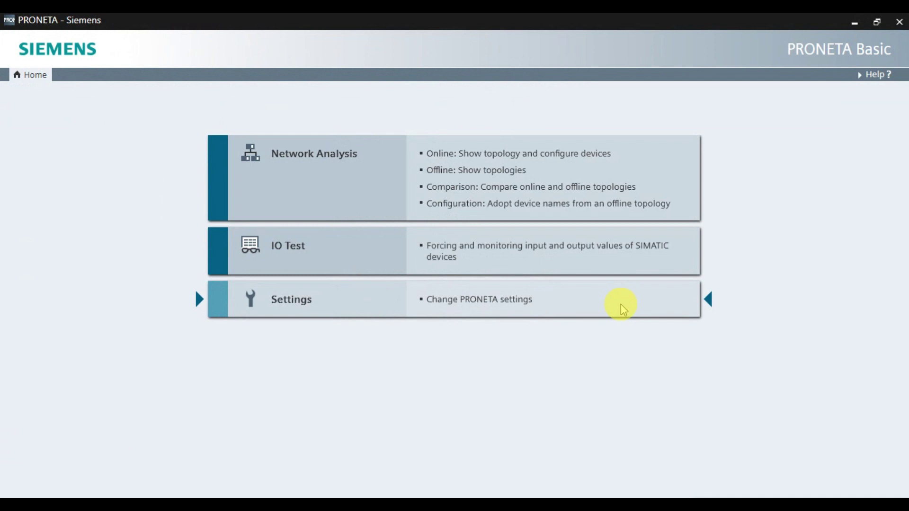
Run Network Analysis to list the pn-io CPU and the FLM BK PN M12 at 0.0.0.0
{"action": "left_click", "coordinate": [525, 189]}
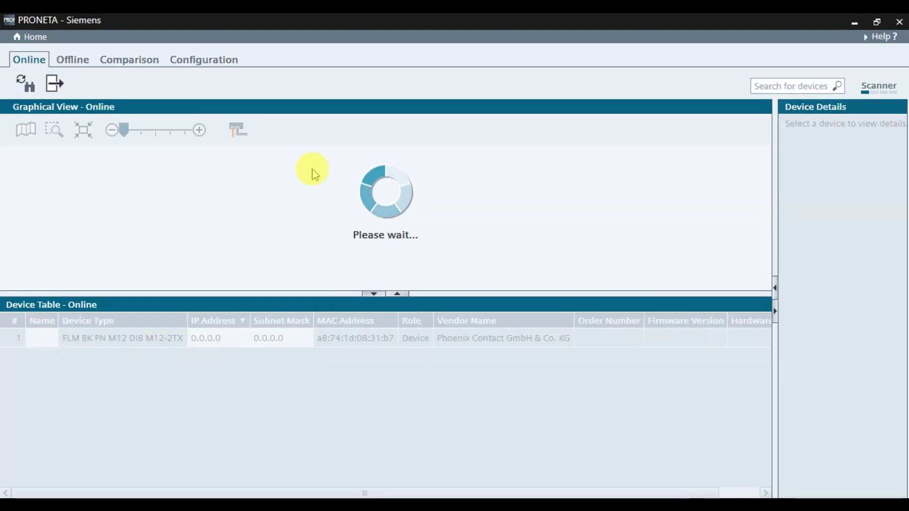
{"action": "left_click", "coordinate": [314, 174]}
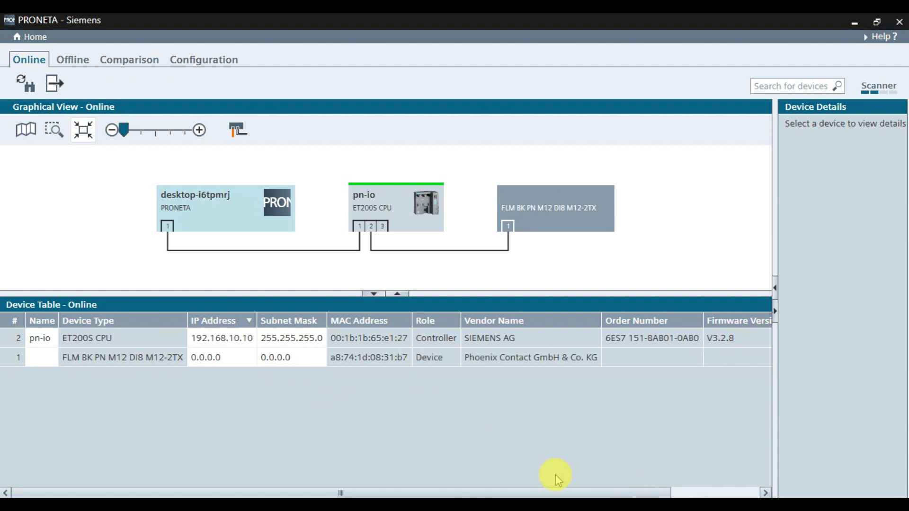
Bring SIMATIC Manager forward and open the PLC station's hardware configuration
{"action": "mouse_move", "coordinate": [615, 504]}
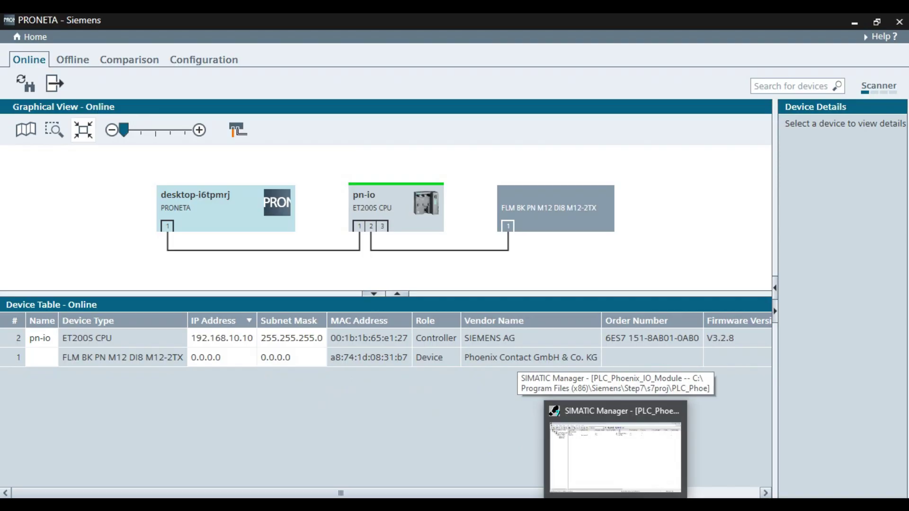
{"action": "left_click", "coordinate": [616, 455]}
{"action": "left_click", "coordinate": [47, 76]}
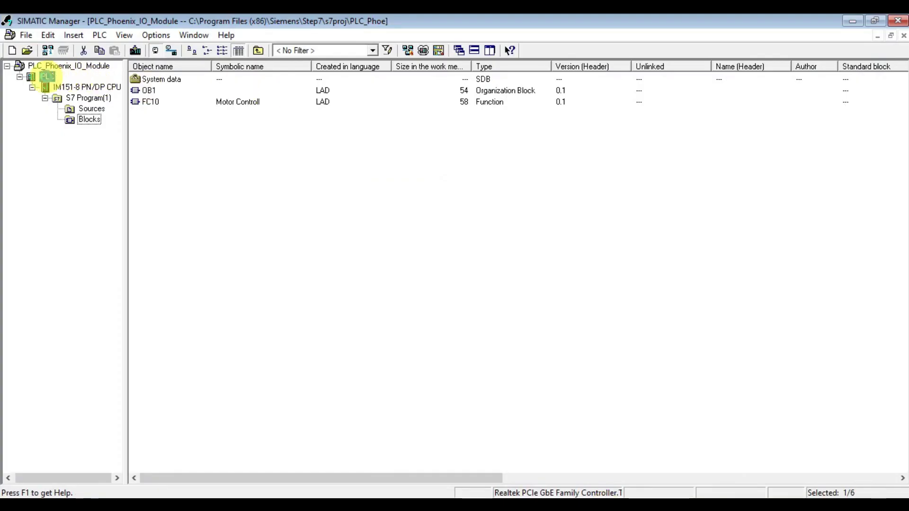
{"action": "double_click", "coordinate": [144, 79]}
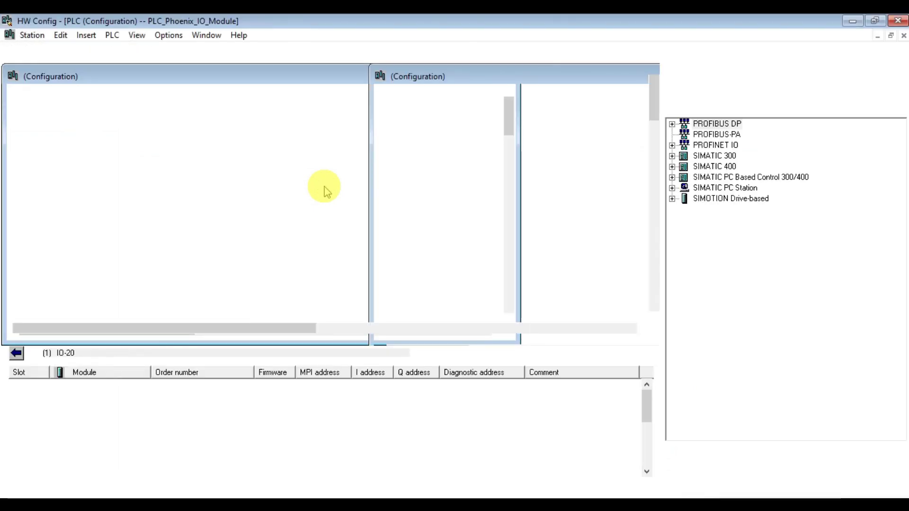
Check IO-20's properties showing IP 192.168.10.20, then close them and set HW Config aside
{"action": "double_click", "coordinate": [395, 138]}
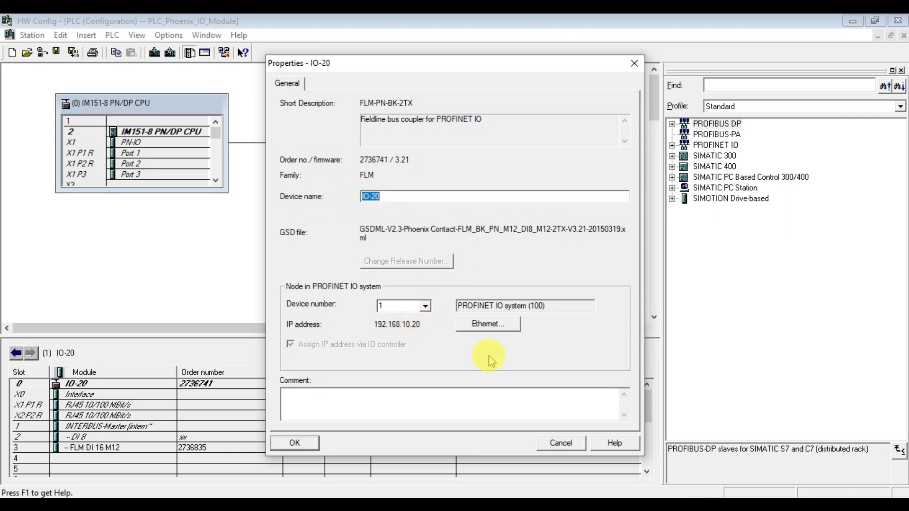
{"action": "left_click", "coordinate": [633, 63]}
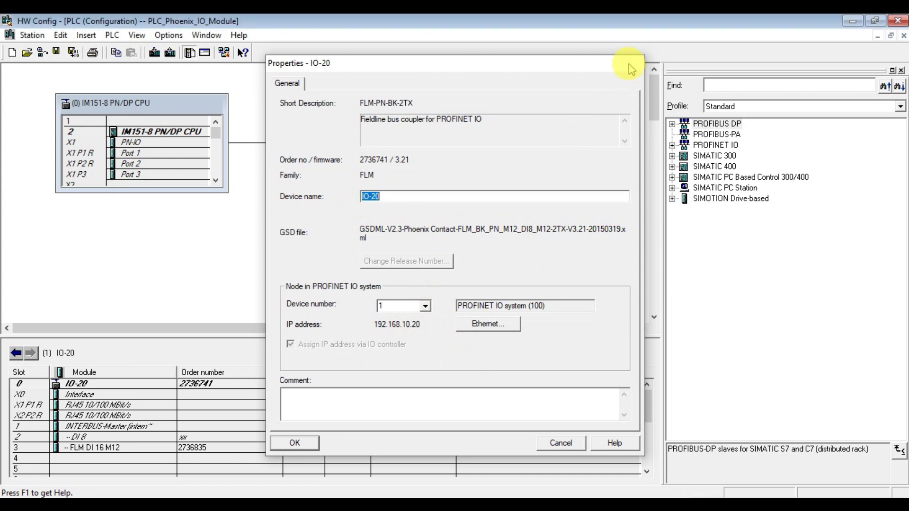
{"action": "left_click", "coordinate": [852, 21]}
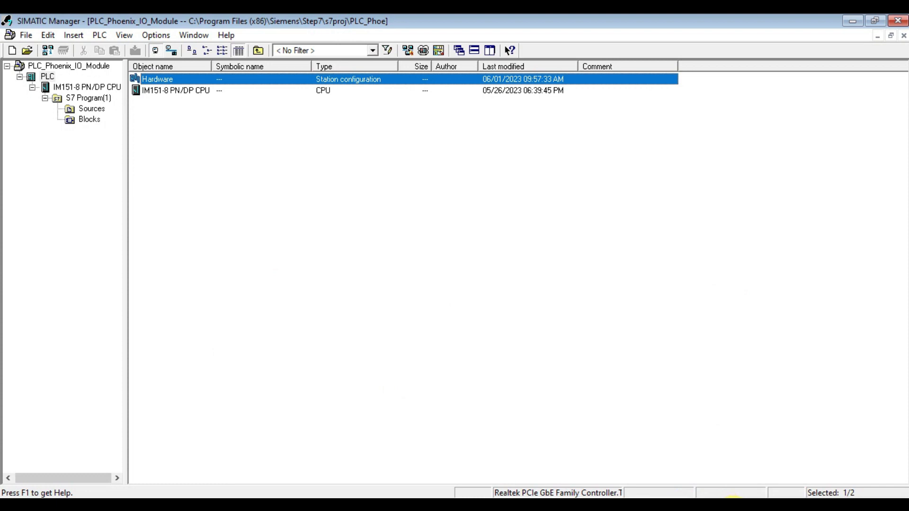
{"action": "left_click", "coordinate": [732, 499]}
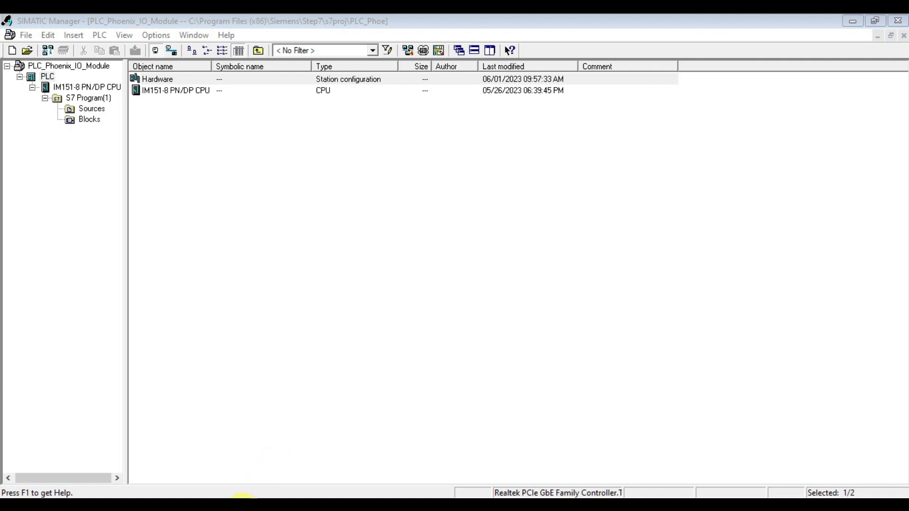
Name the FLM bus coupler io-20 and confirm assigning the name to the device
{"action": "left_click", "coordinate": [242, 497]}
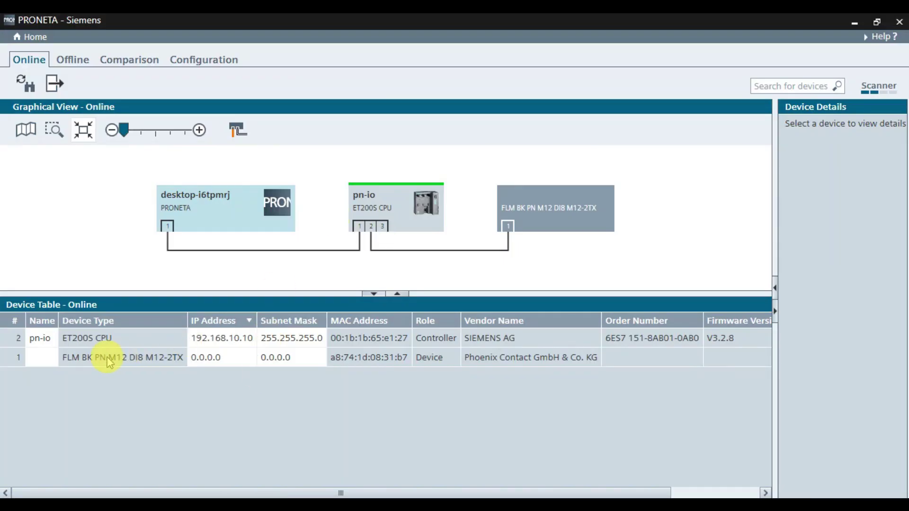
{"action": "left_click", "coordinate": [49, 360]}
{"action": "left_click", "coordinate": [47, 357]}
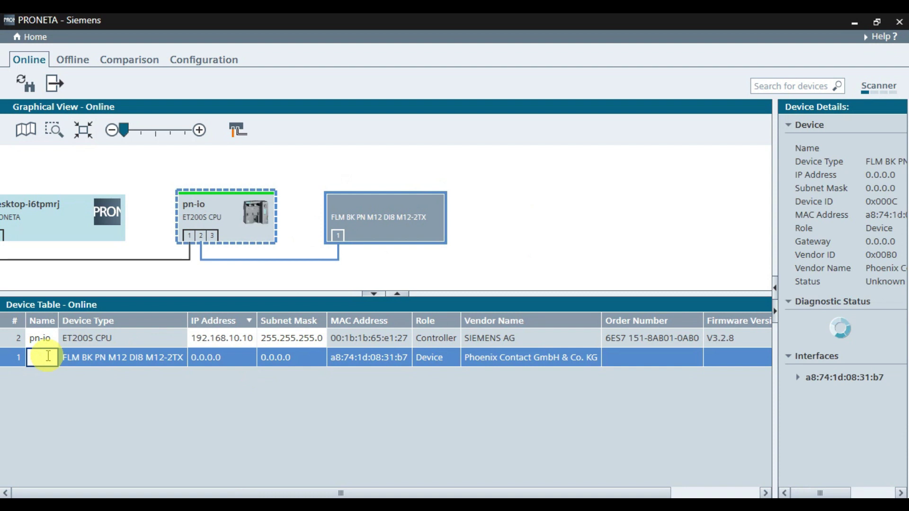
{"action": "type", "text": "i"}
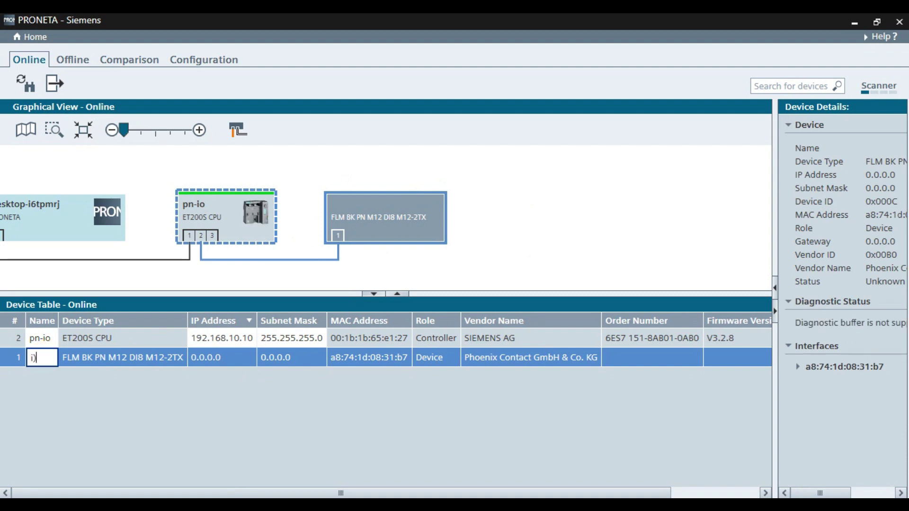
{"action": "type", "text": ")"}
{"action": "key", "text": "BackSpace"}
{"action": "type", "text": "o"}
{"action": "key", "text": "BackSpace"}
{"action": "key", "text": "BackSpace"}
{"action": "type", "text": "io-20"}
{"action": "left_click", "coordinate": [194, 362]}
{"action": "left_click", "coordinate": [516, 297]}
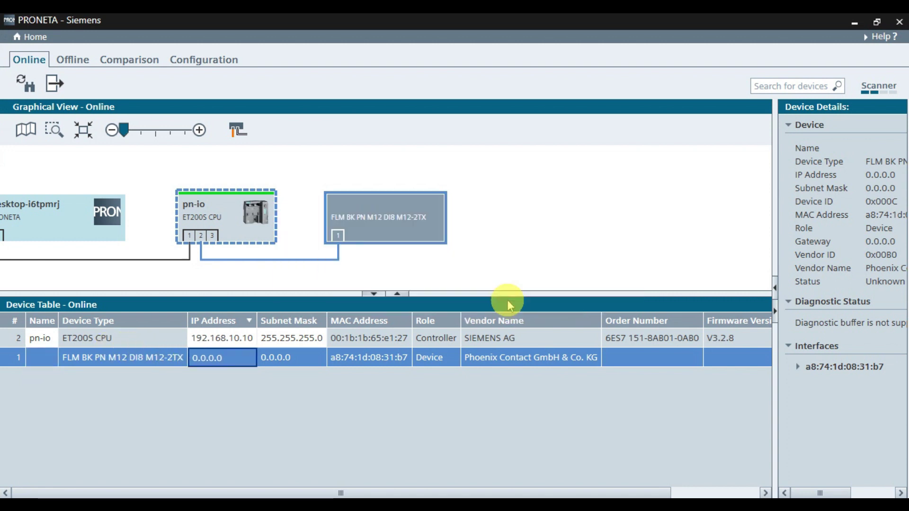
Set the coupler's IP address to 192.168.10.20 and confirm the IP configuration
{"action": "left_click", "coordinate": [239, 360]}
{"action": "left_click", "coordinate": [200, 359]}
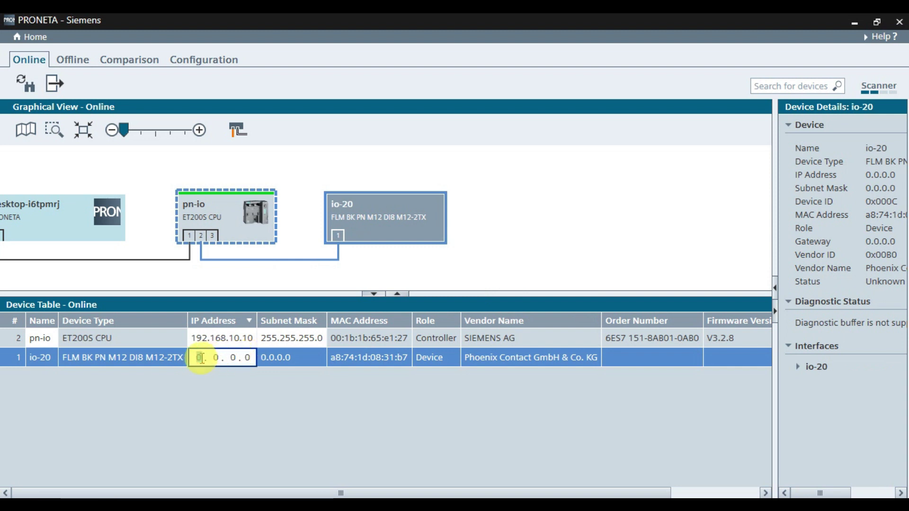
{"action": "type", "text": "192.0.1"}
{"action": "key", "text": "BackSpace"}
{"action": "type", "text": "10"}
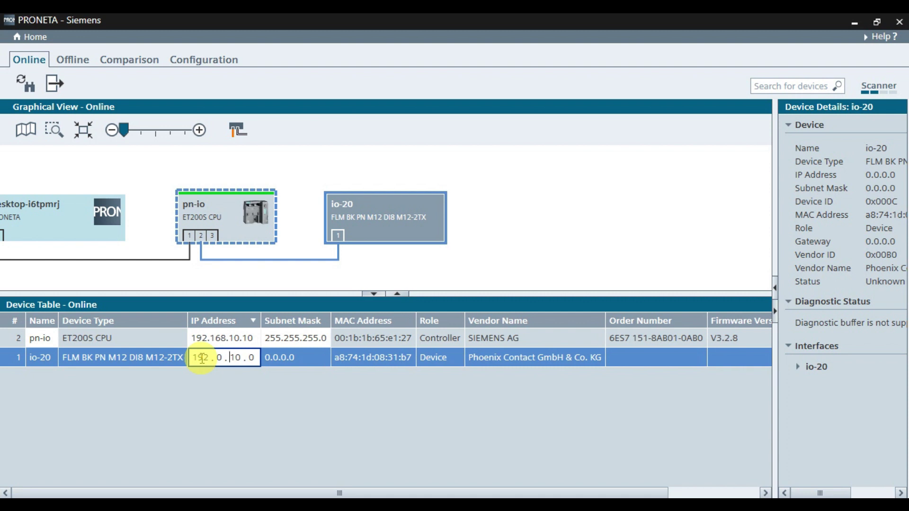
{"action": "key", "text": "BackSpace"}
{"action": "type", "text": "168"}
{"action": "key", "text": "Return"}
{"action": "left_click", "coordinate": [247, 358]}
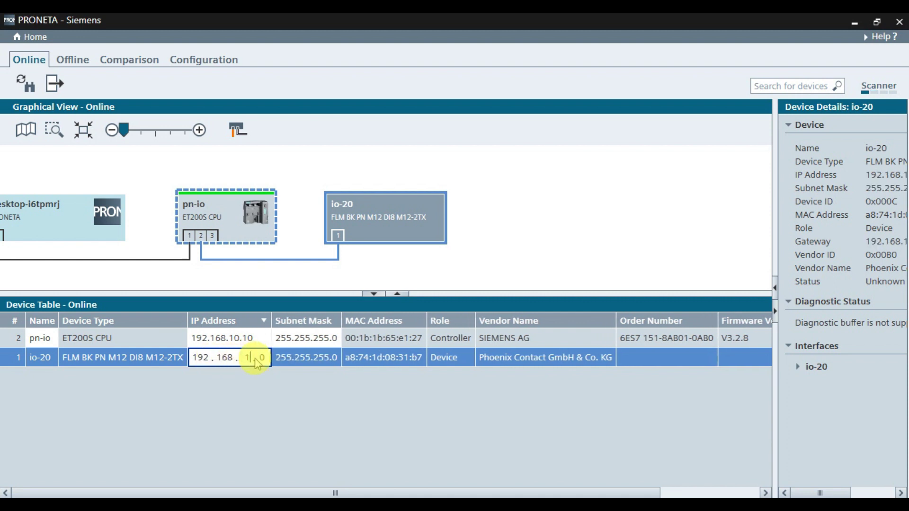
{"action": "type", "text": "0.20"}
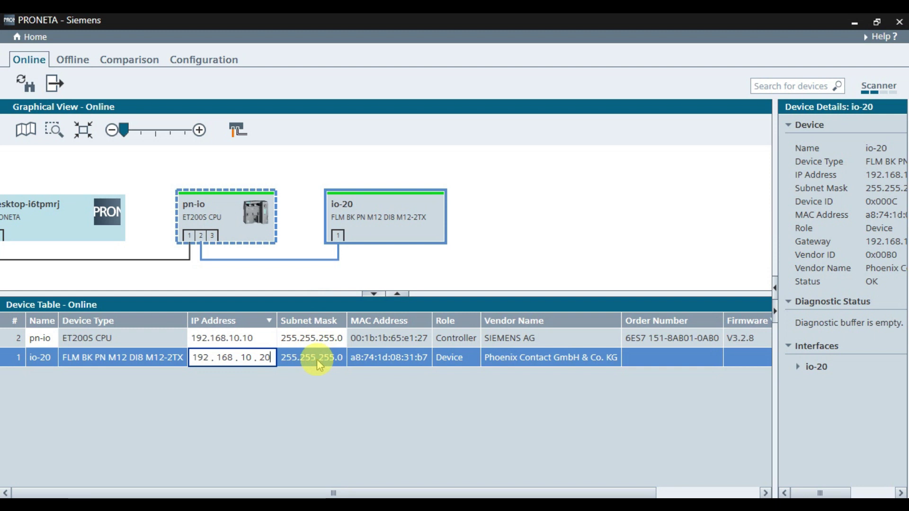
{"action": "key", "text": "Return"}
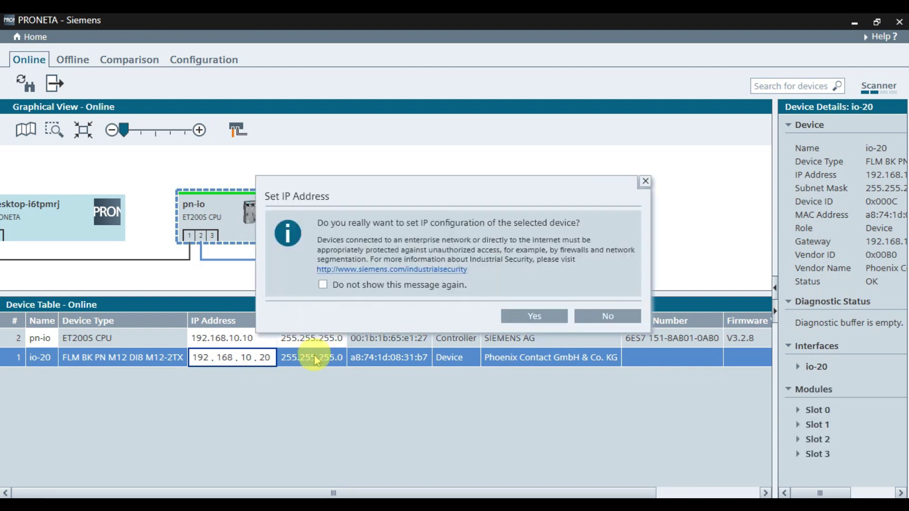
{"action": "left_click", "coordinate": [527, 317]}
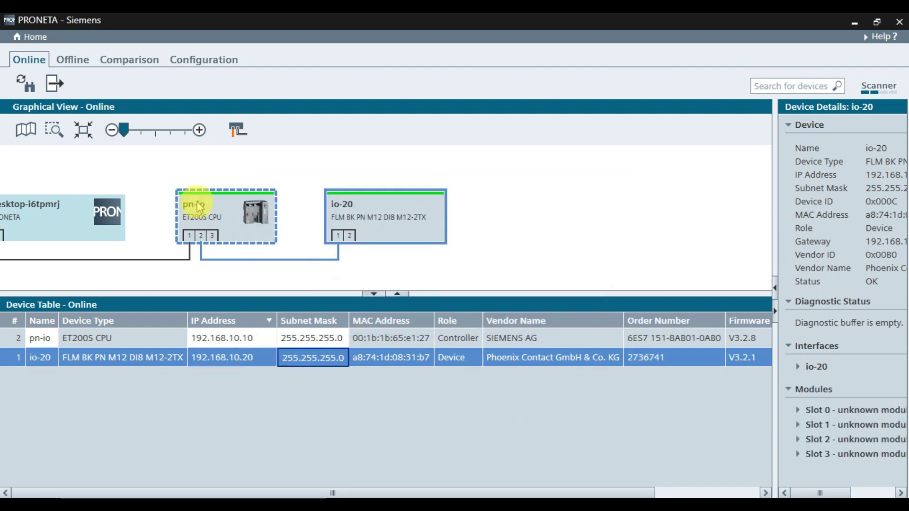
Rescan the network in PRONETA to verify io-20's new name and IP address
{"action": "left_click", "coordinate": [26, 85]}
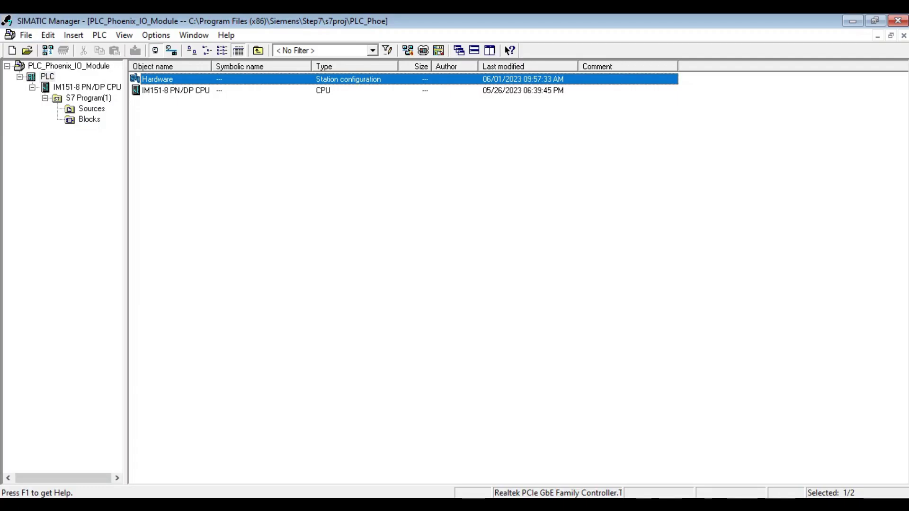
Open FC10 "Motor Controll" from the Blocks folder in the LAD/STL/FBD editor
{"action": "left_click", "coordinate": [88, 119]}
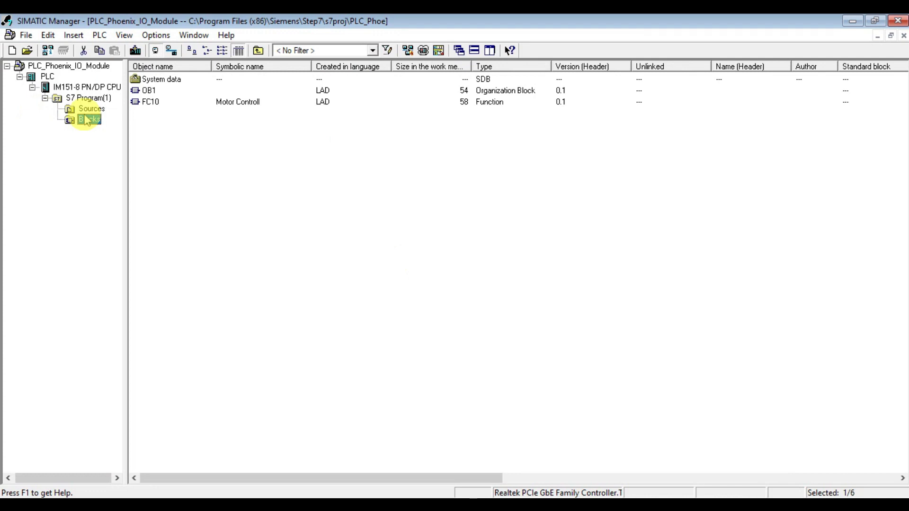
{"action": "left_click", "coordinate": [148, 102]}
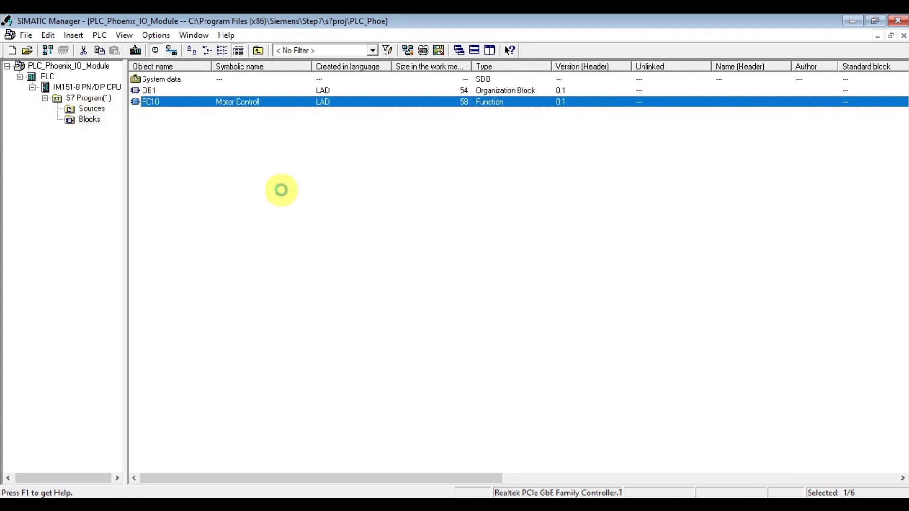
{"action": "key", "text": "Return"}
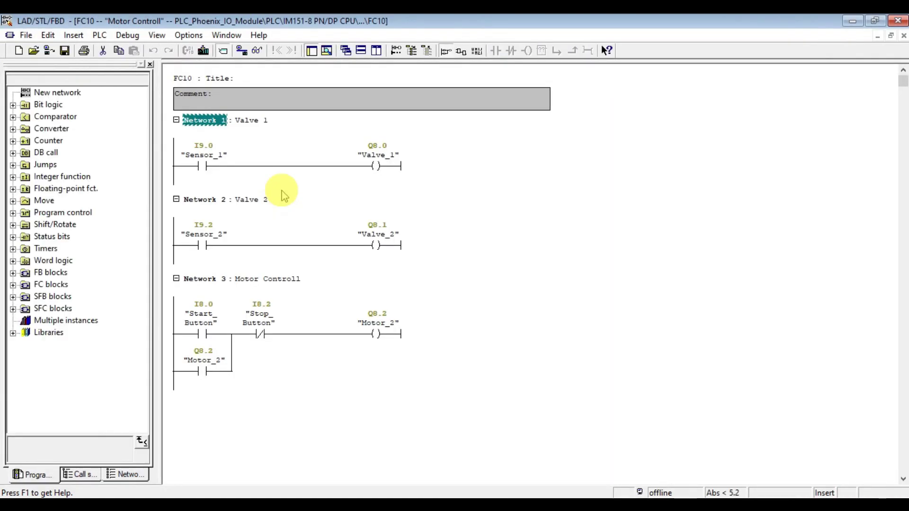
Turn on online monitoring for FC10 to show live power flow on its three rungs
{"action": "left_click", "coordinate": [256, 51]}
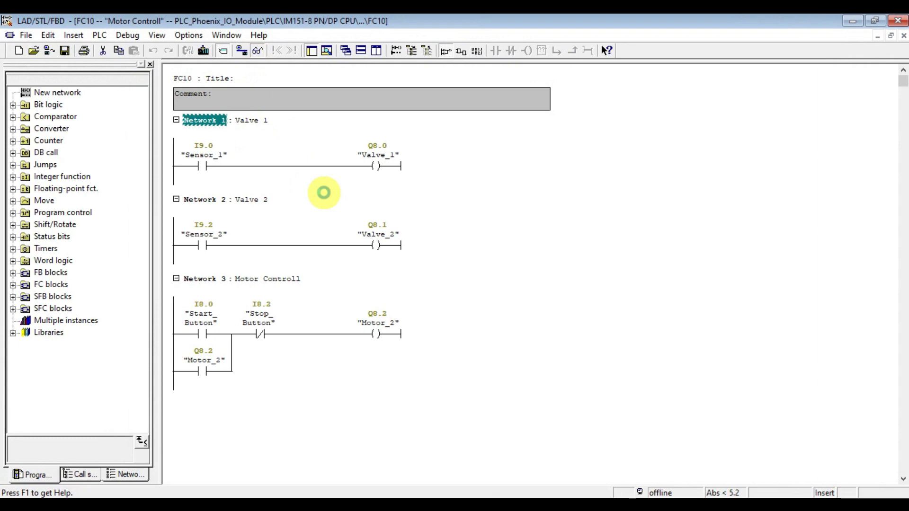